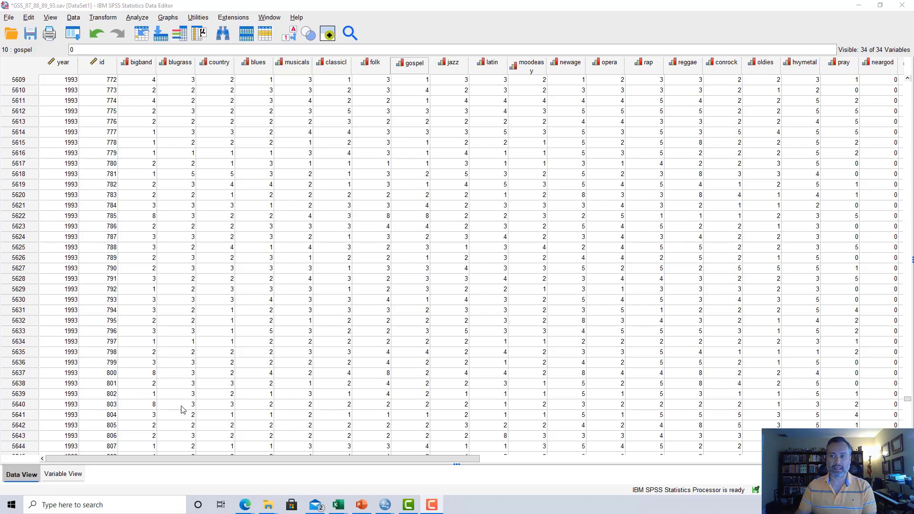
- Browse the case data, switch to the variable definitions and highlight the labels of the music variables from bigband to hvymetal
left_click_drag(907, 400, 908, 337)
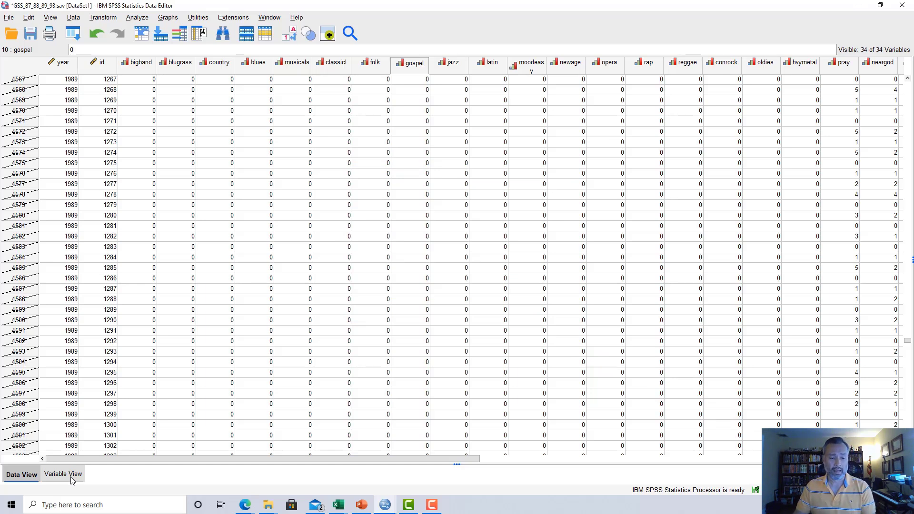
left_click(71, 476)
left_click_drag(239, 81, 253, 260)
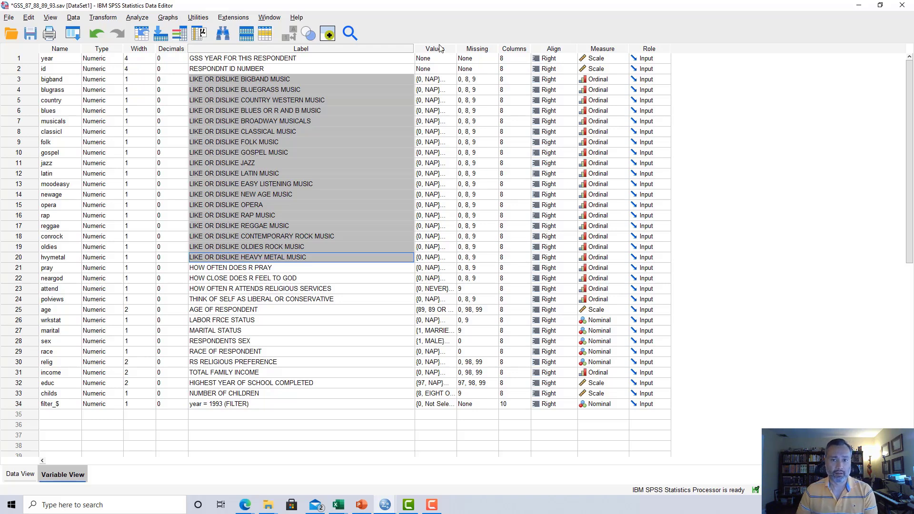
- Examine the full list of value labels for the bigband variable, leaving it without making changes
double_click(452, 85)
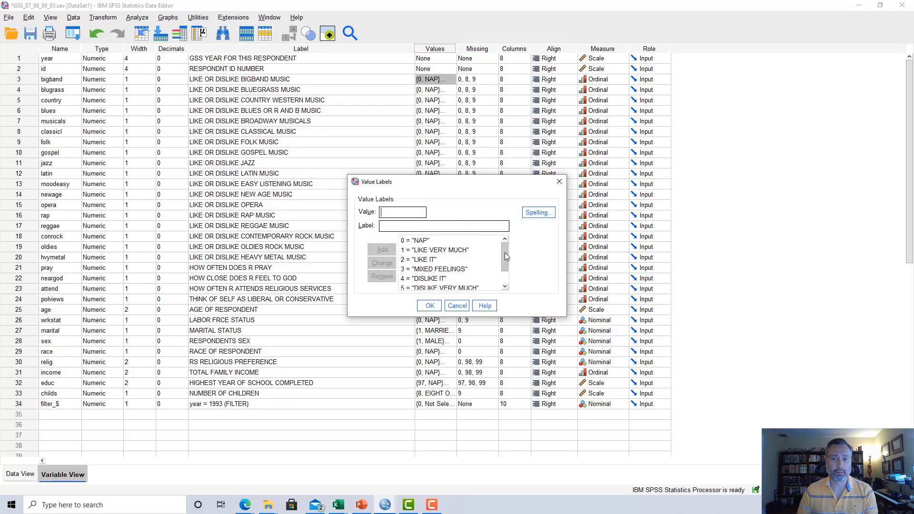
left_click_drag(506, 255, 506, 258)
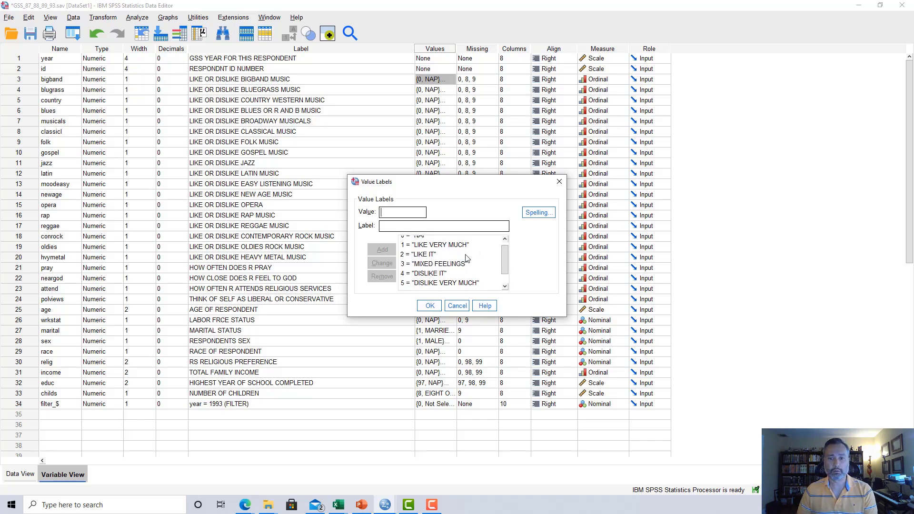
left_click_drag(506, 261, 506, 263)
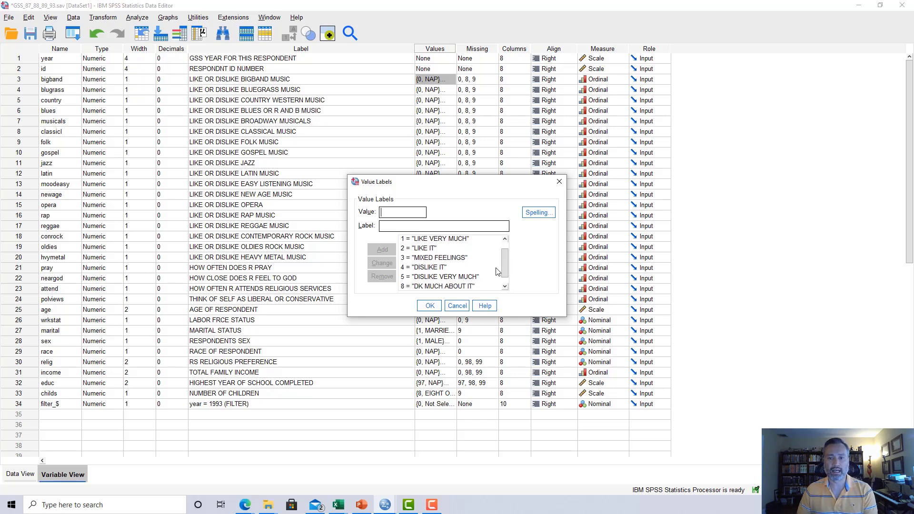
left_click_drag(506, 266, 501, 274)
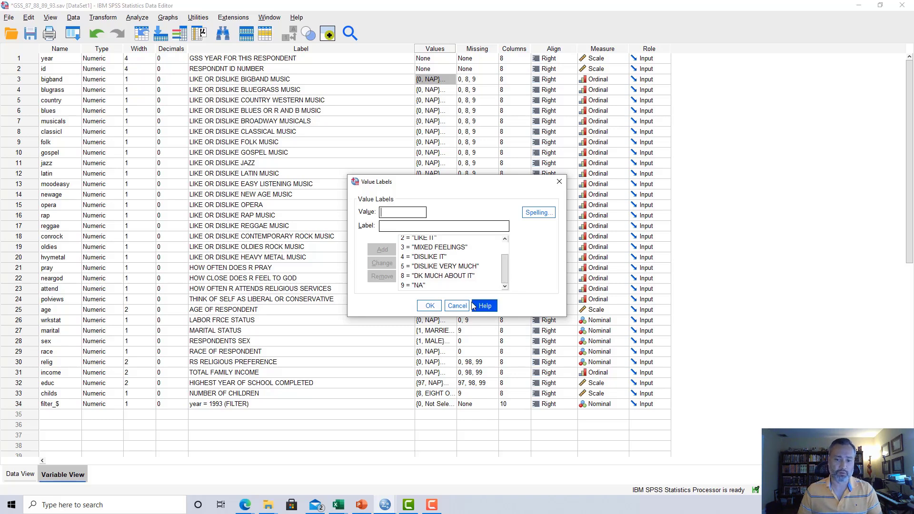
left_click(461, 310)
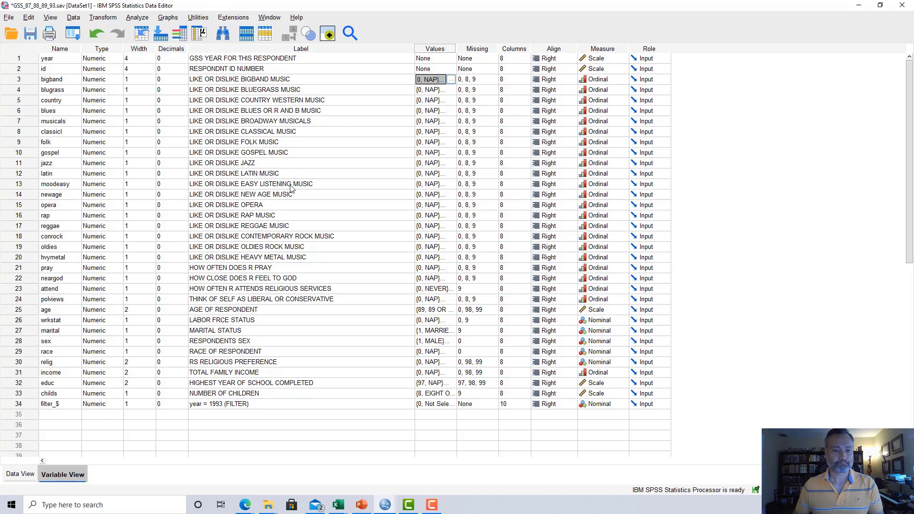
- Open the Frequencies analysis under descriptive statistics and remove year from its analysis variables
left_click(291, 101)
left_click(291, 104)
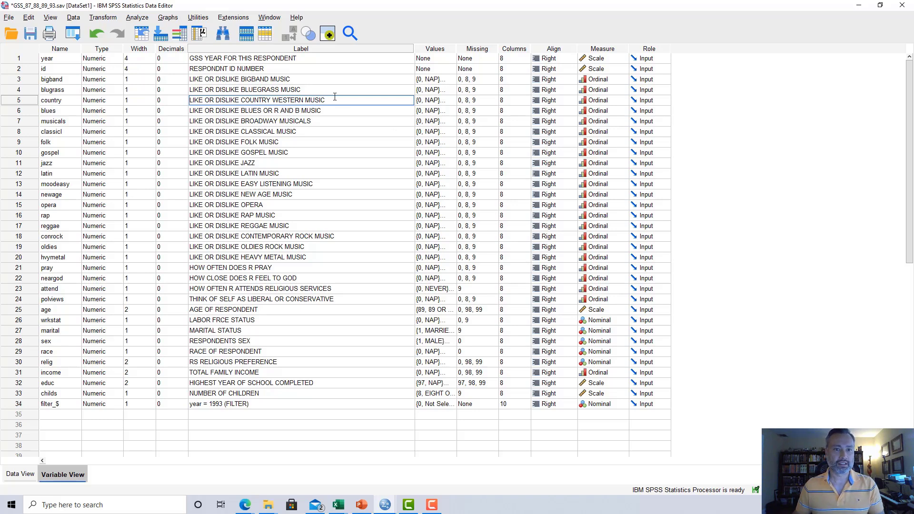
left_click(142, 20)
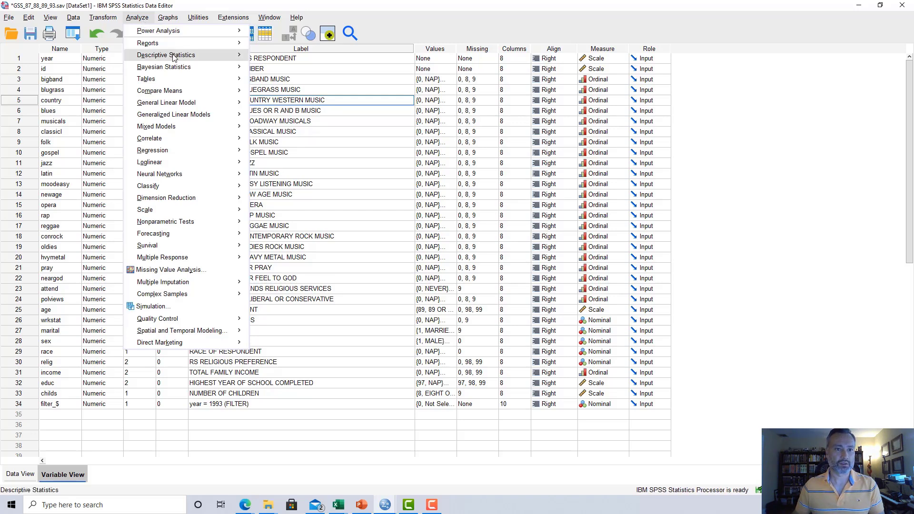
mouse_move(175, 59)
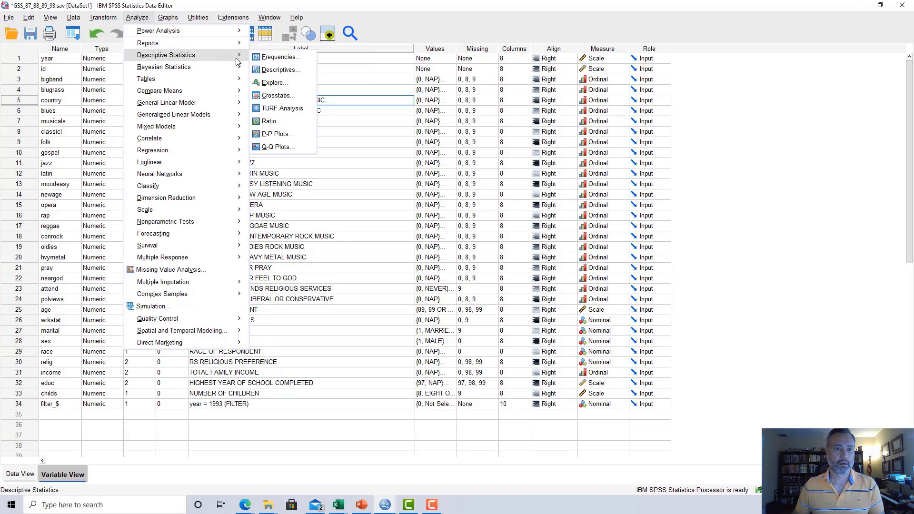
left_click(279, 58)
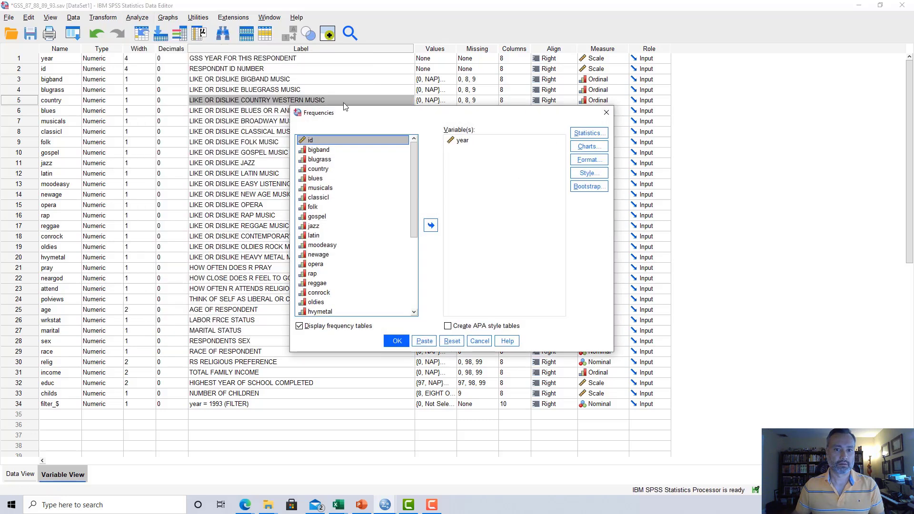
left_click(458, 142)
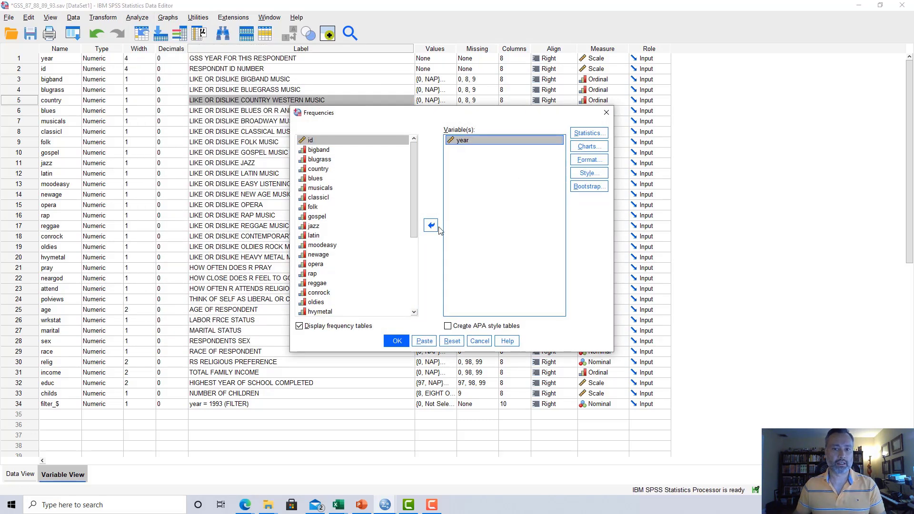
left_click(433, 226)
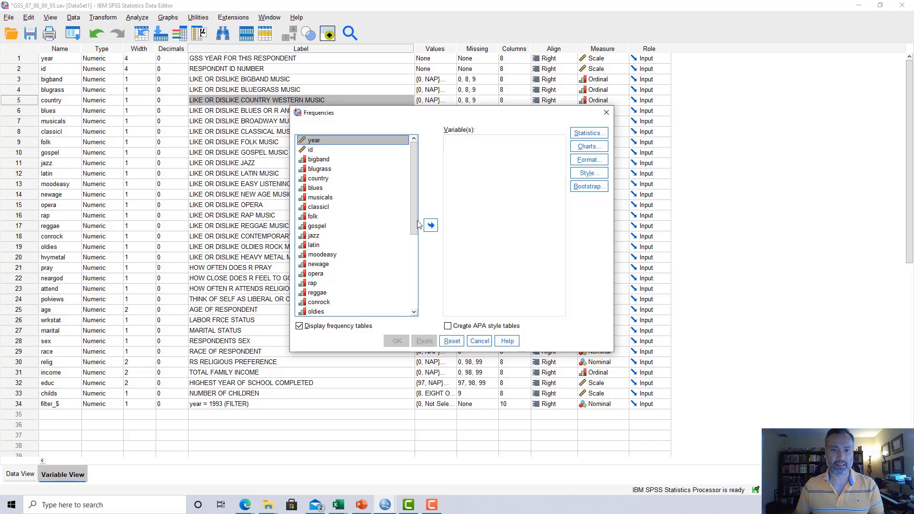
- Add country as the Frequencies variable and paste the command as syntax
left_click(310, 180)
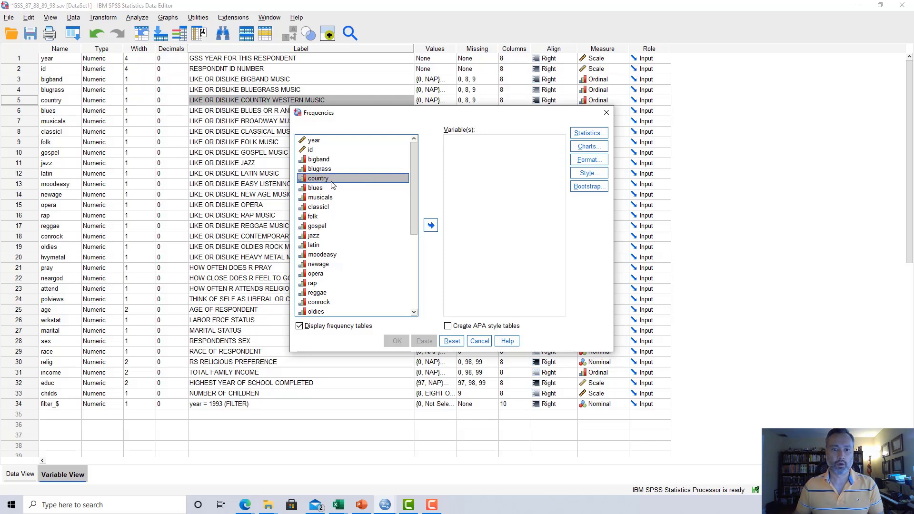
left_click_drag(320, 179, 324, 179)
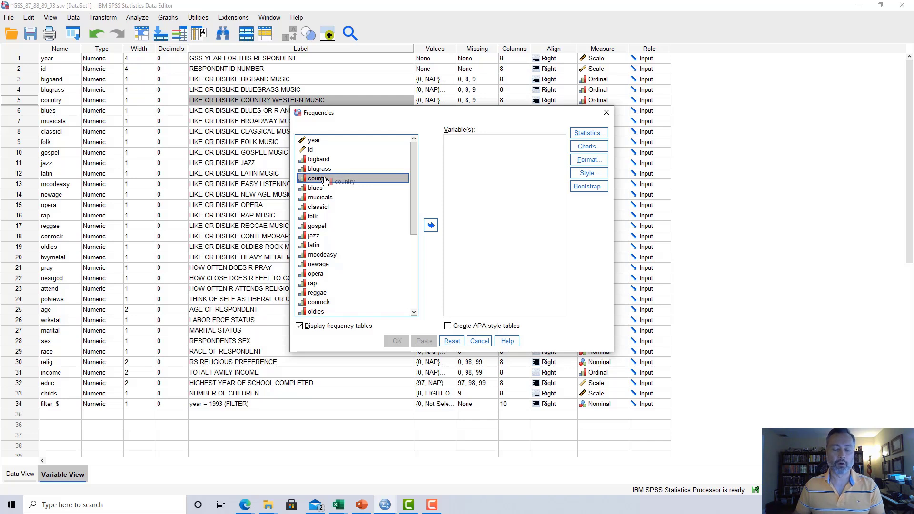
left_click_drag(326, 182, 484, 157)
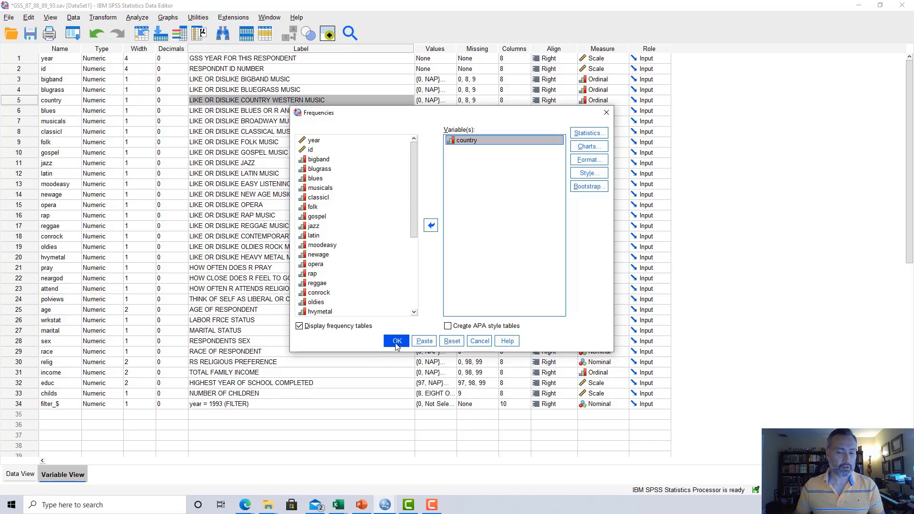
left_click(424, 341)
- Run only the FREQUENCIES VARIABLES=country command, including its /ORDER=ANALYSIS line, from the syntax editor
mouse_move(385, 508)
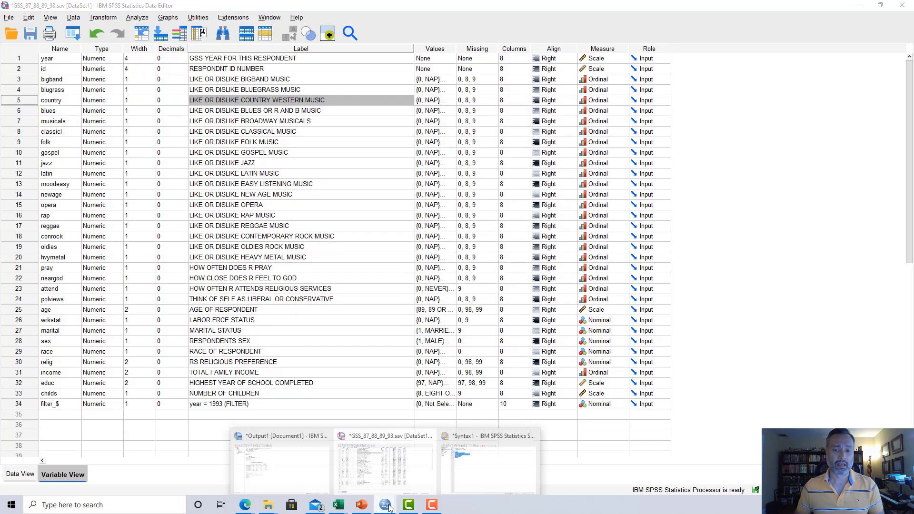
left_click(490, 459)
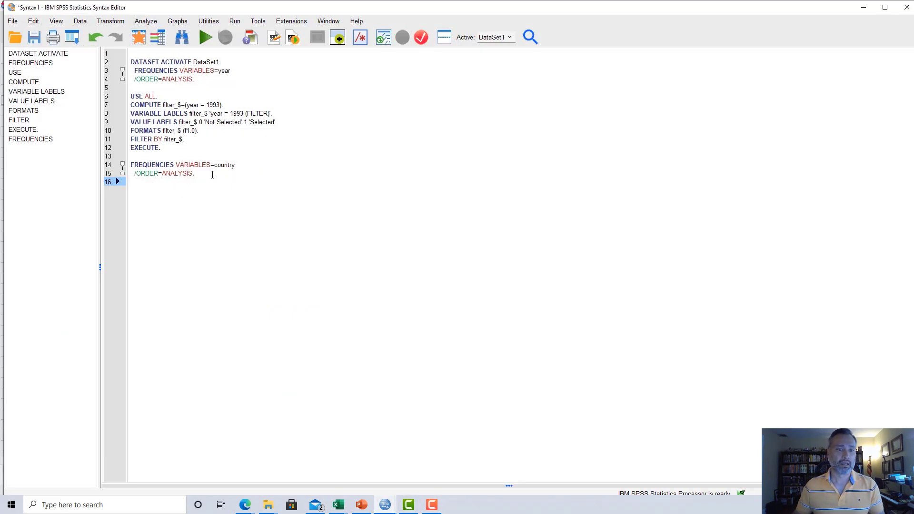
left_click_drag(212, 174, 130, 165)
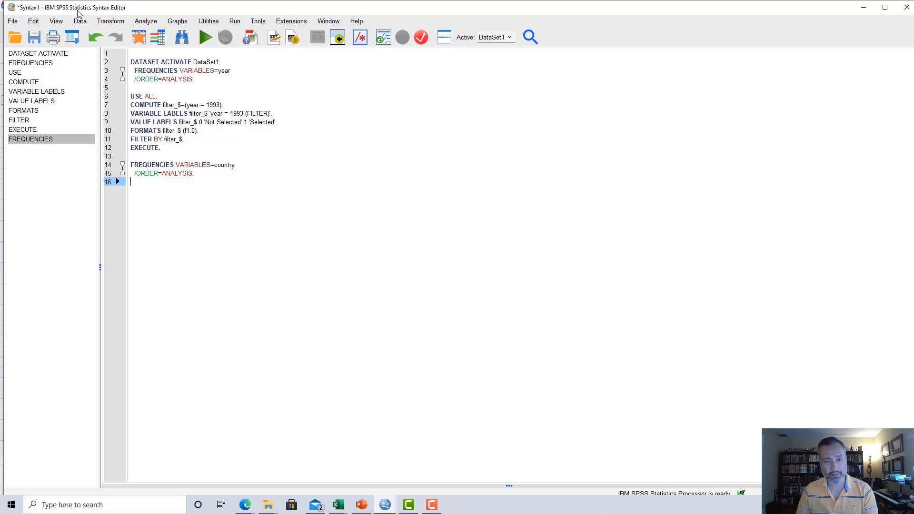
left_click_drag(195, 173, 131, 165)
left_click(234, 23)
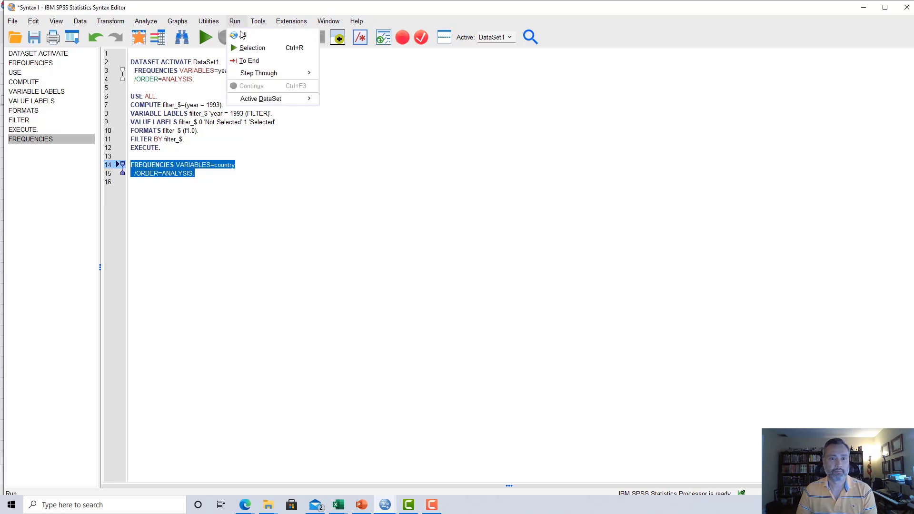
left_click(245, 49)
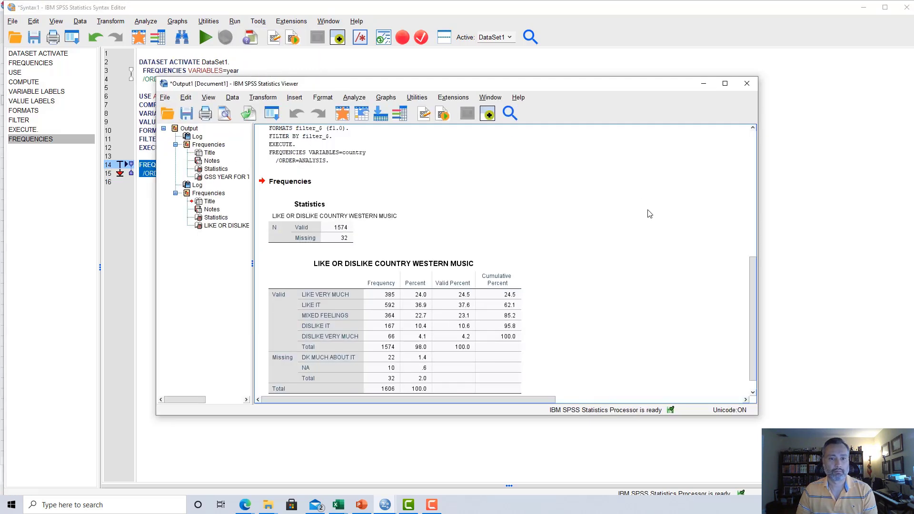
- Maximize the output viewer and examine the country western music frequency table and the GSS year table
left_click(725, 83)
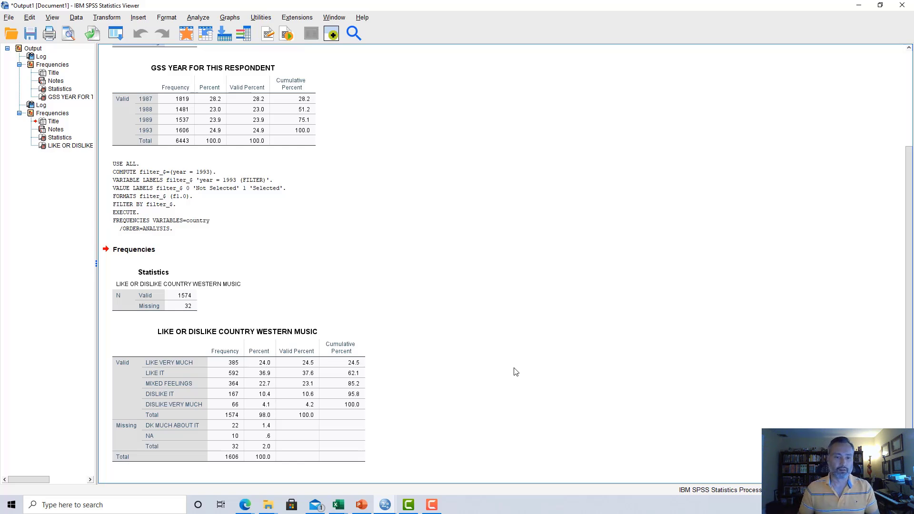
left_click(338, 373)
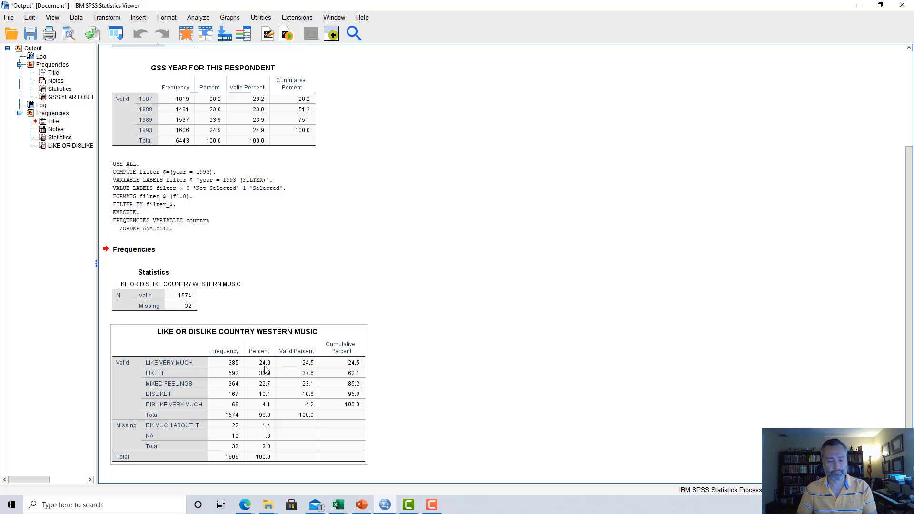
left_click(505, 285)
left_click(181, 365)
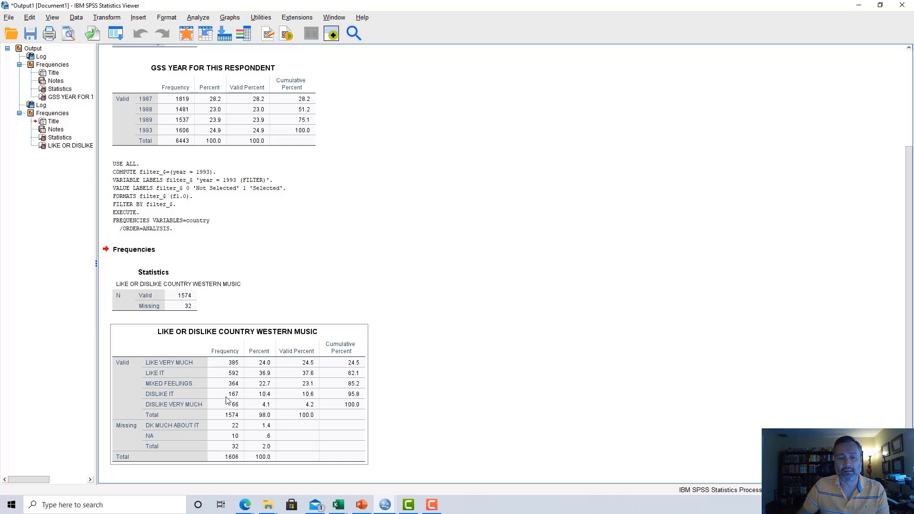
left_click(260, 114)
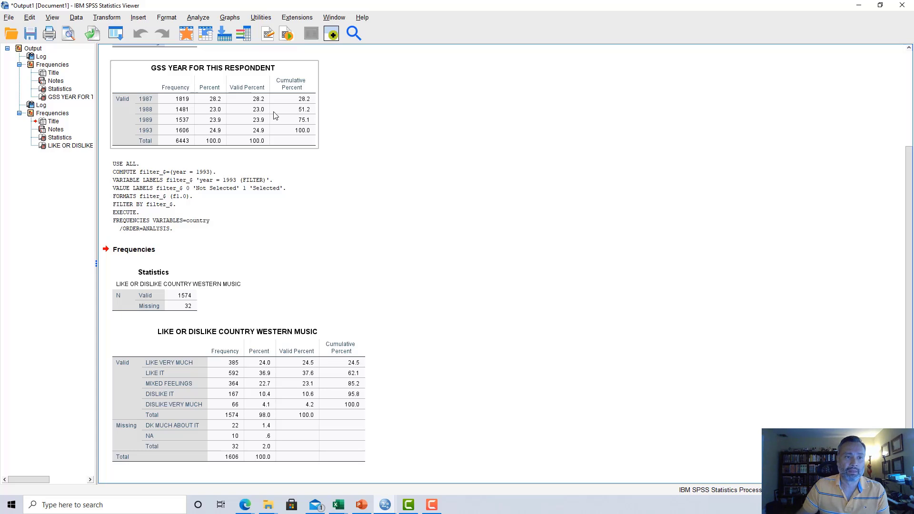
- In the output options, set outline labeling to show variables as Names and variable values as Values
left_click(29, 18)
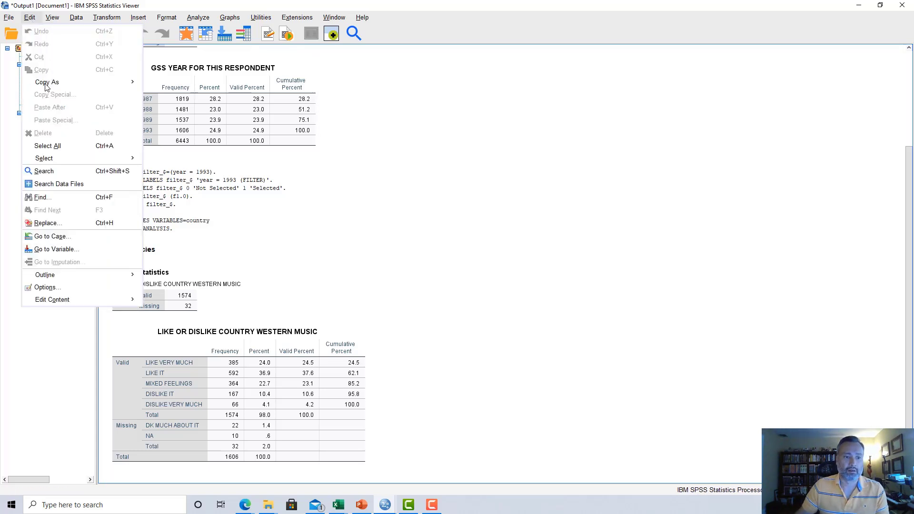
left_click(47, 288)
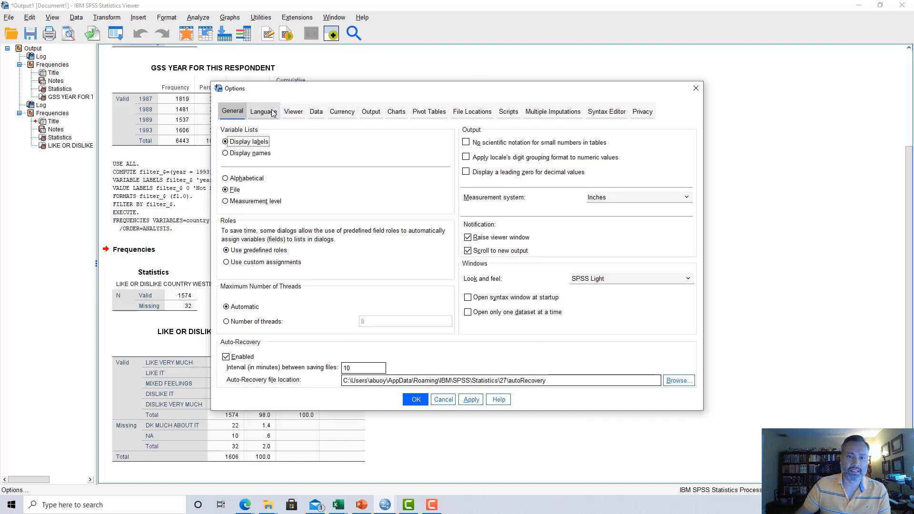
left_click(371, 112)
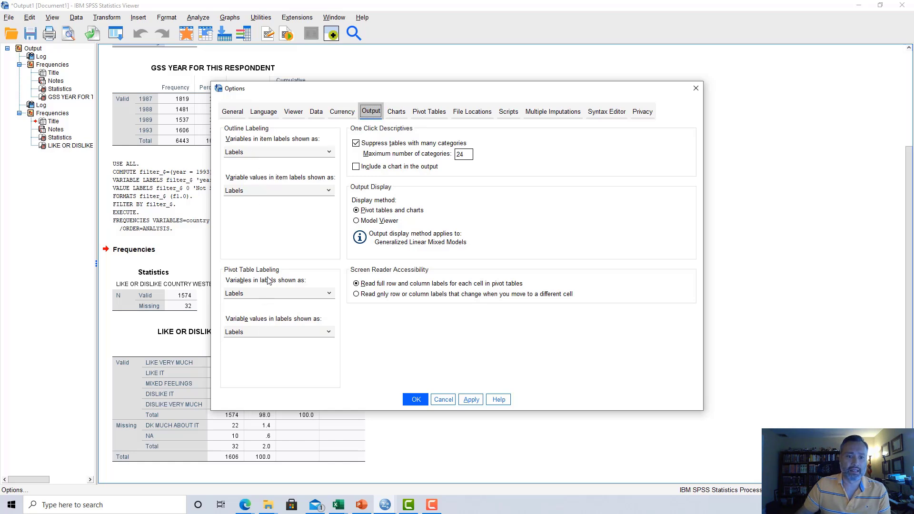
left_click(294, 152)
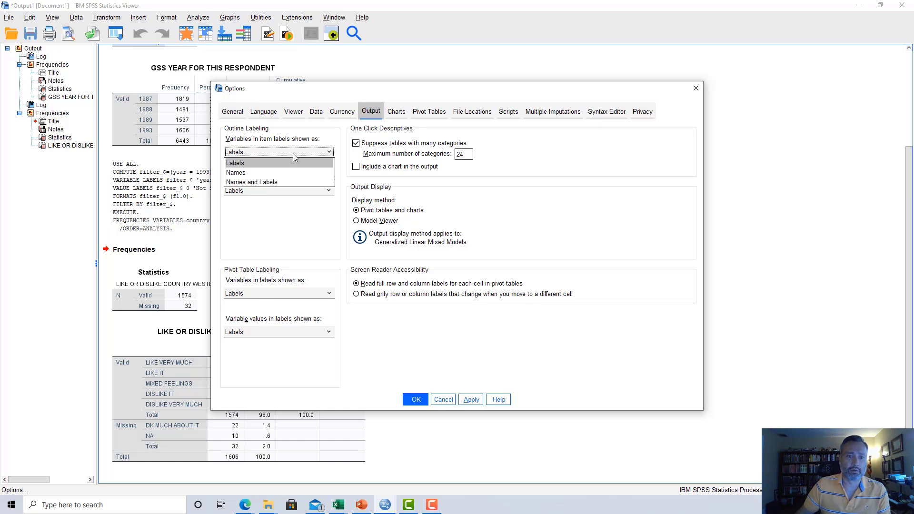
left_click(281, 172)
left_click(282, 191)
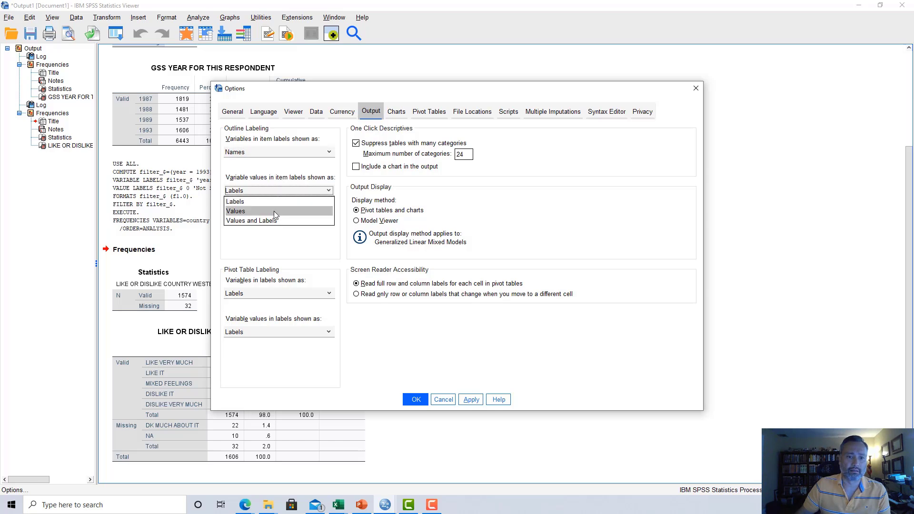
left_click(274, 211)
- Set pivot table labeling to show variables as Names and variable values as Values, and apply the options
left_click(284, 293)
left_click(270, 314)
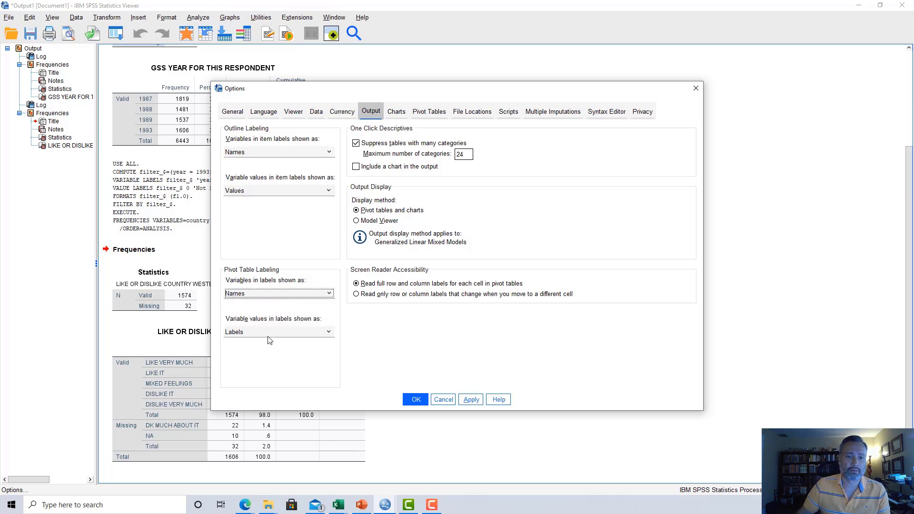
left_click(266, 333)
left_click(261, 351)
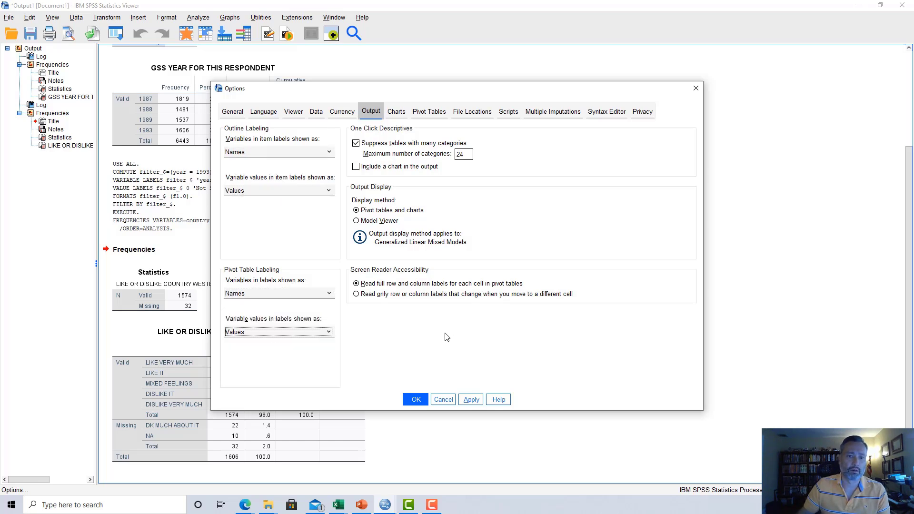
left_click(471, 401)
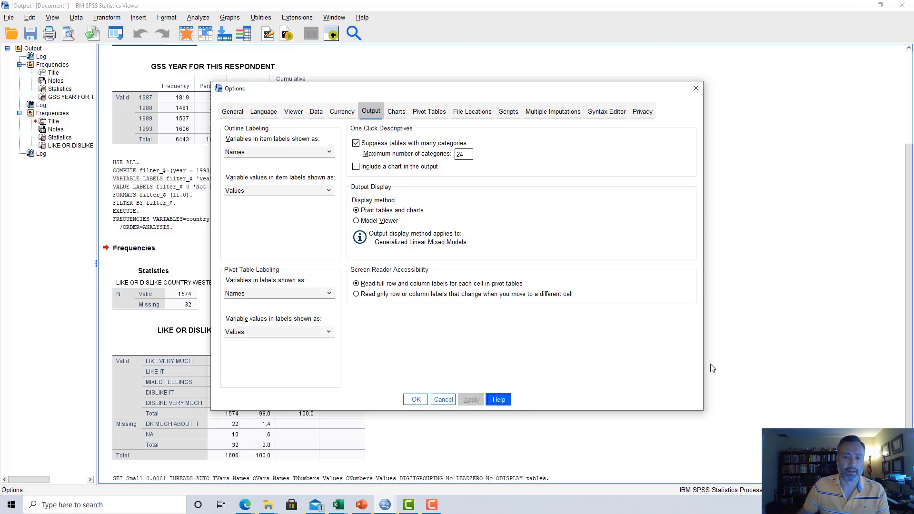
left_click(415, 403)
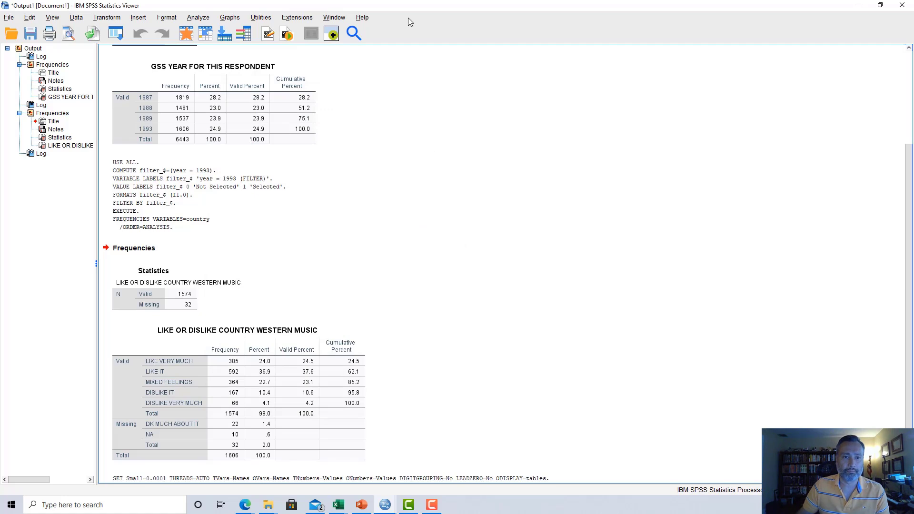
- Rerun the selected FREQUENCIES VARIABLES=country command from the syntax editor with name-and-value labeling in effect
left_click(385, 505)
left_click(485, 467)
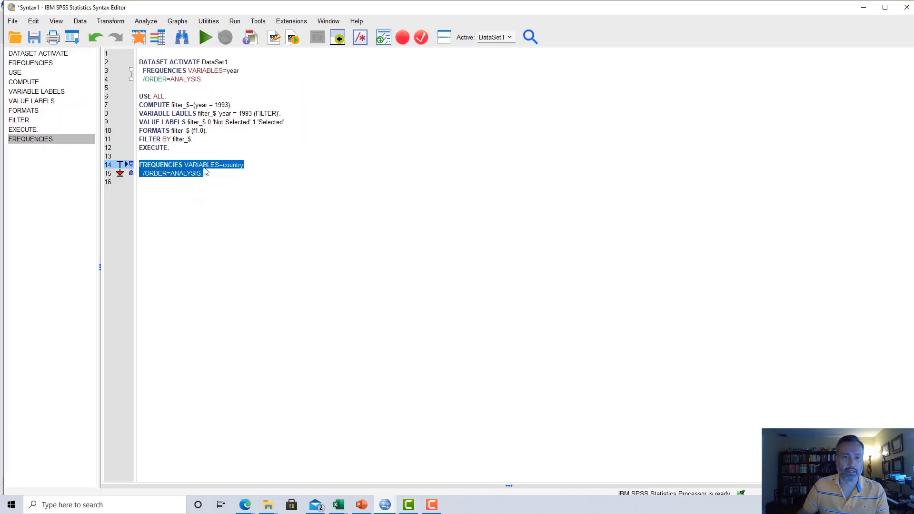
left_click(213, 35)
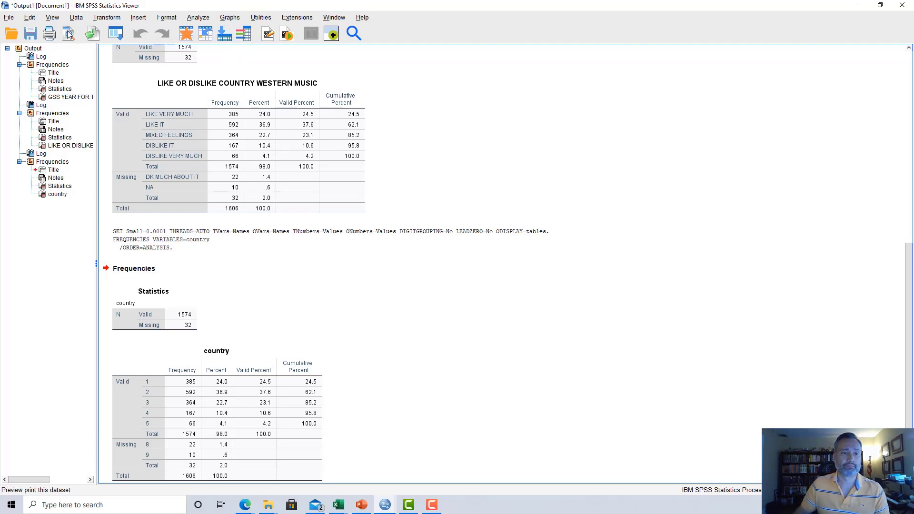
- In the output options, set outline labeling to show variables as Names and Labels and variable values as Values and Labels
left_click(29, 19)
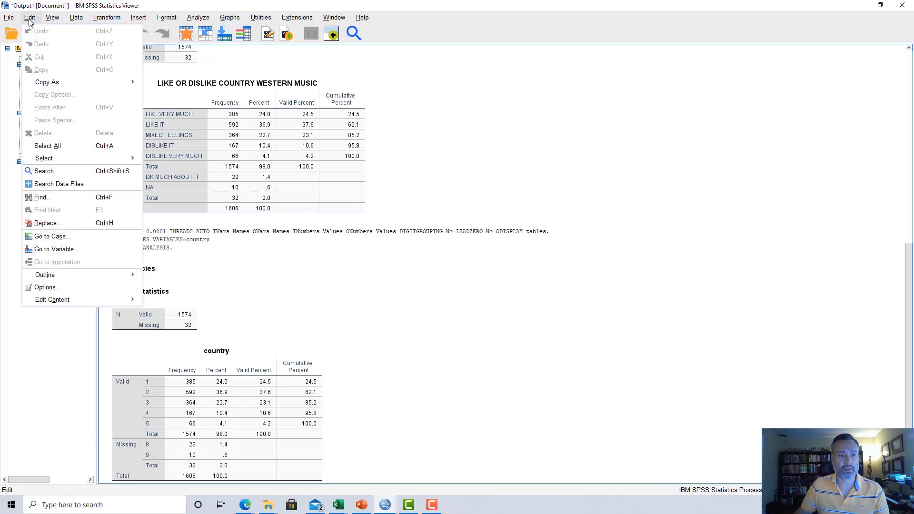
left_click(52, 287)
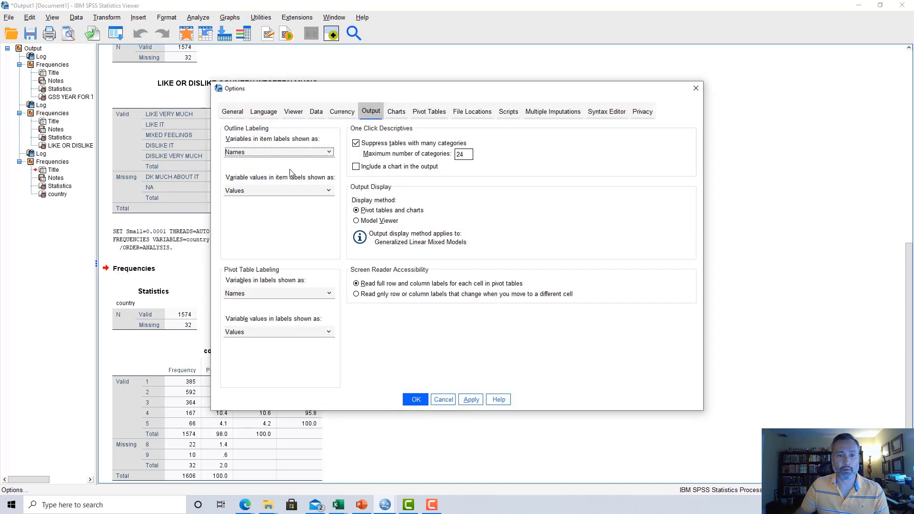
left_click(295, 153)
left_click(286, 182)
left_click(286, 192)
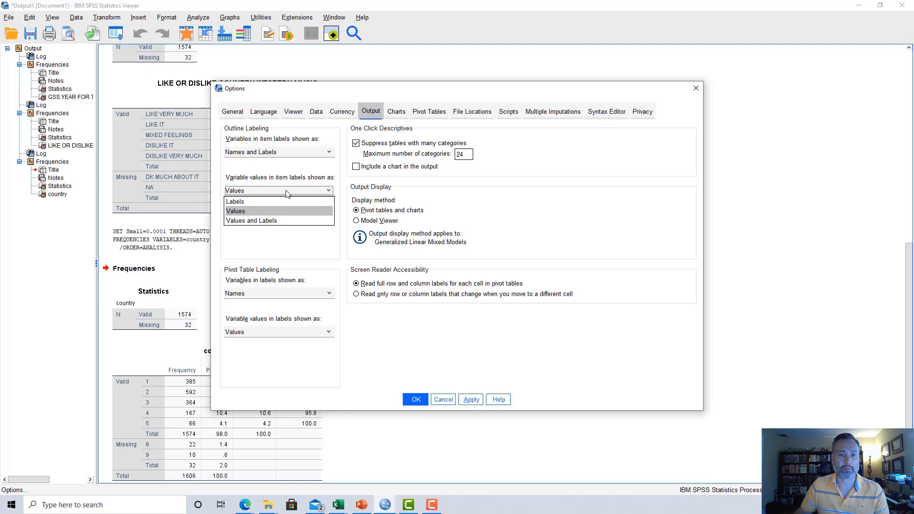
left_click(285, 220)
- Set pivot table labeling to Names and Labels for variables and Values and Labels for variable values, and apply the options
left_click(287, 293)
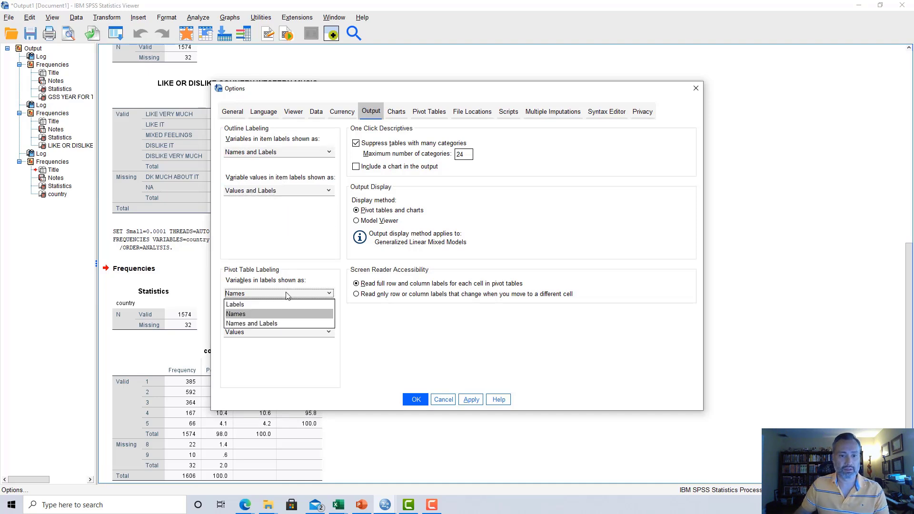
left_click(280, 322)
left_click(279, 331)
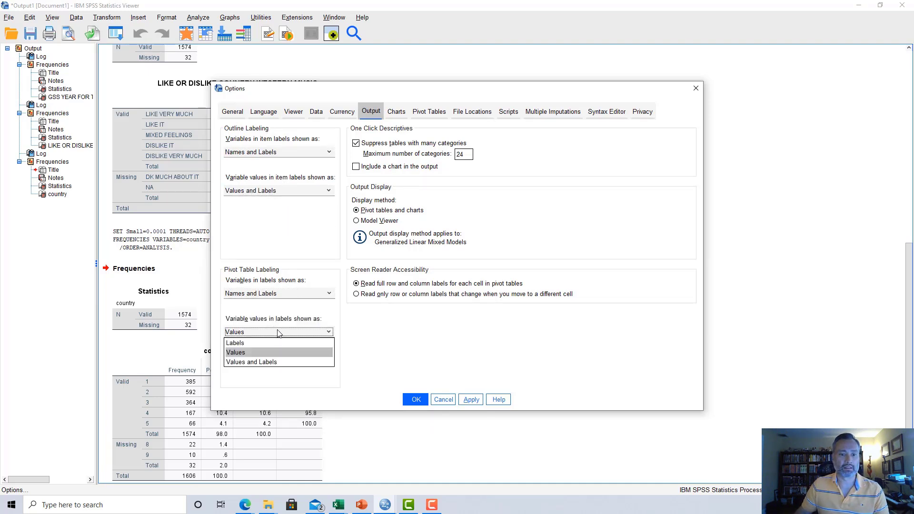
left_click(269, 367)
left_click(470, 403)
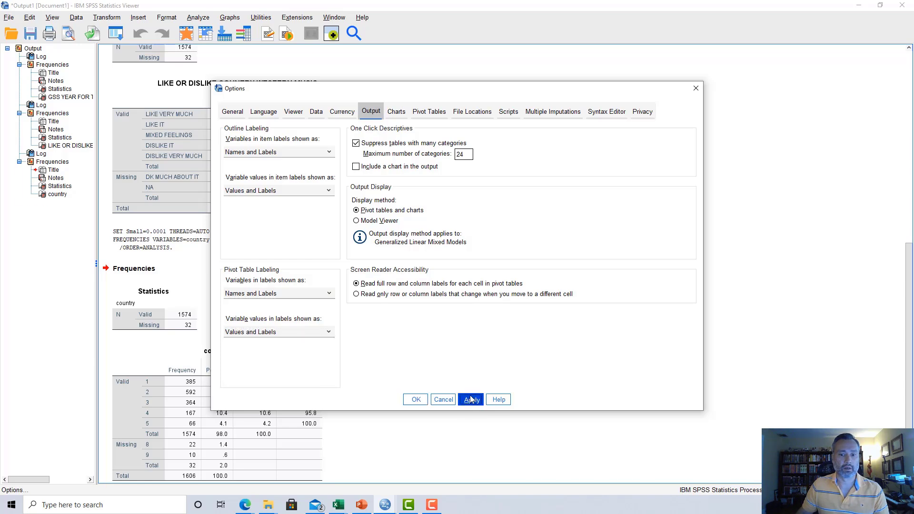
left_click(416, 400)
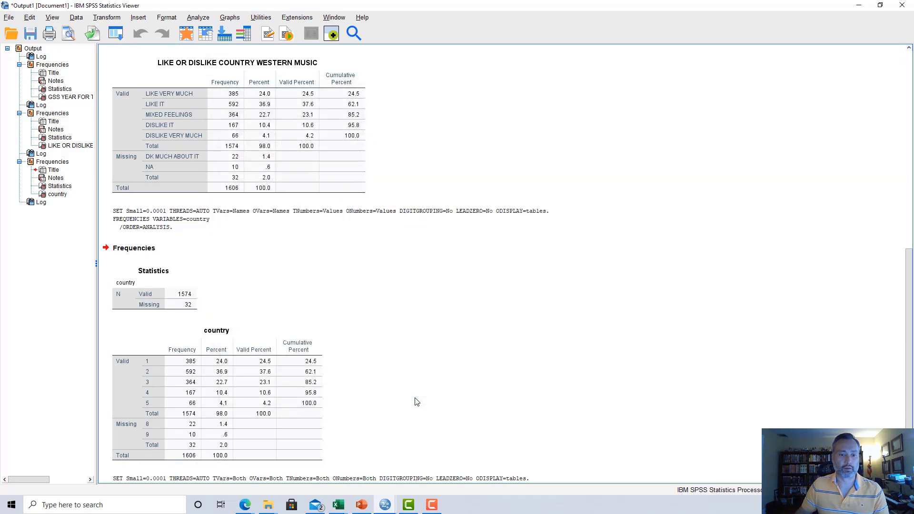
- Run the selected country frequencies command again from the syntax editor with combined names, values and labels
left_click(385, 506)
left_click(481, 458)
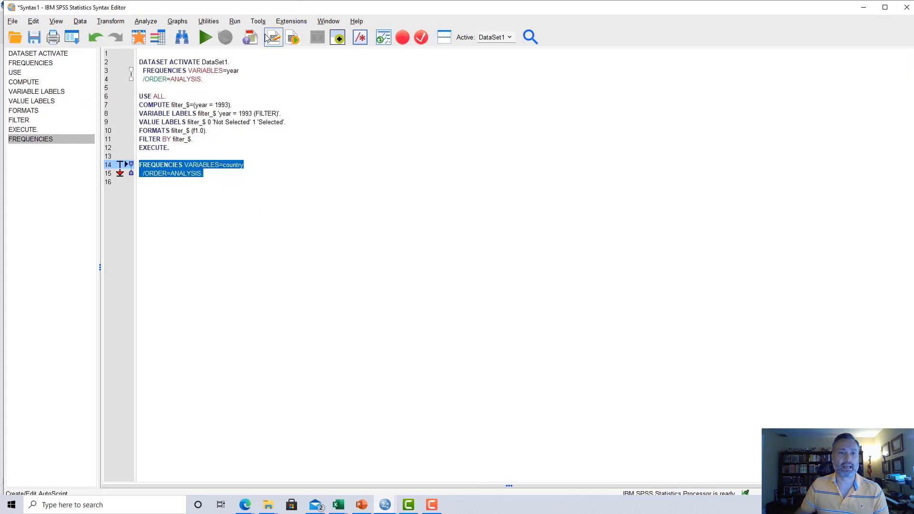
left_click(210, 35)
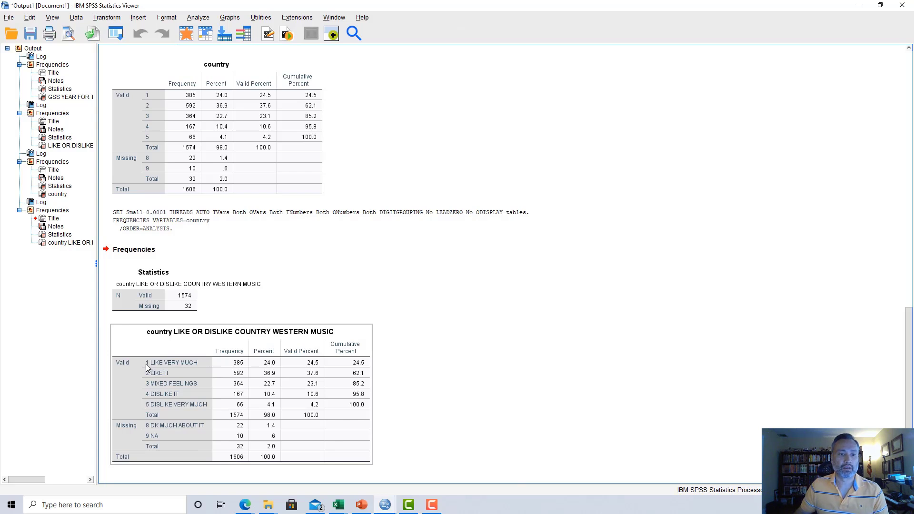
left_click(522, 388)
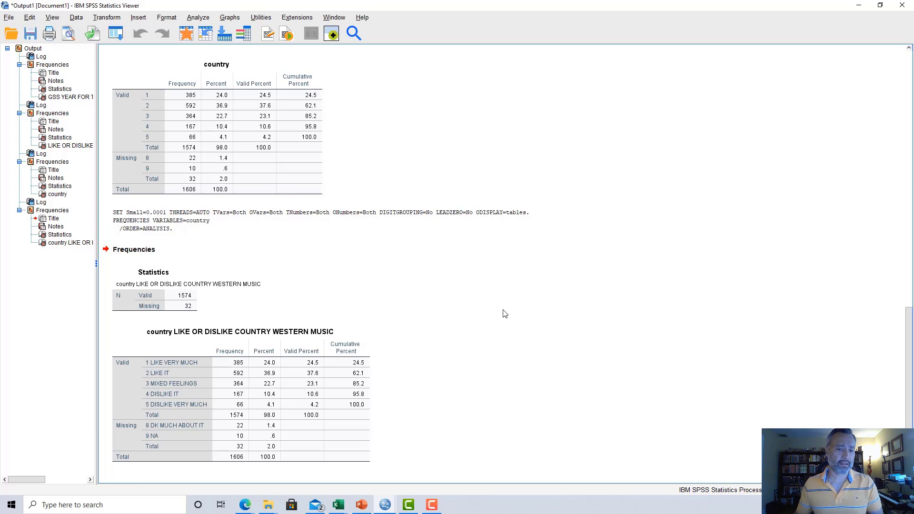
- Copy the newest country frequency table into cell A1 of the blank Excel workbook with destination formatting and fit column B's width
left_click(325, 389)
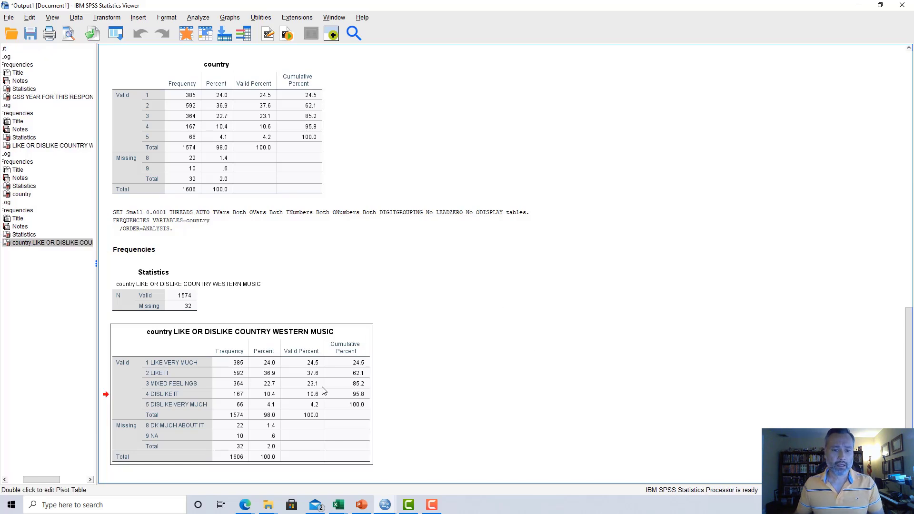
right_click(234, 379)
left_click(248, 396)
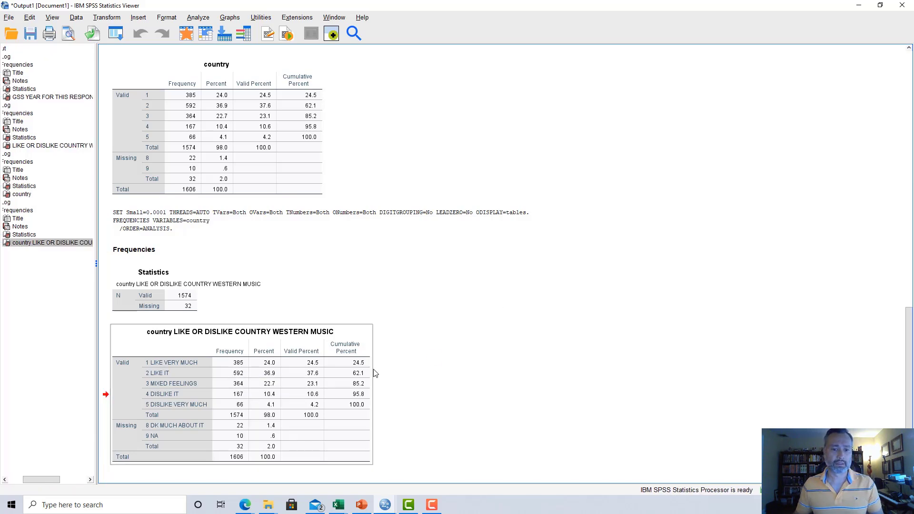
key("alt+Tab")
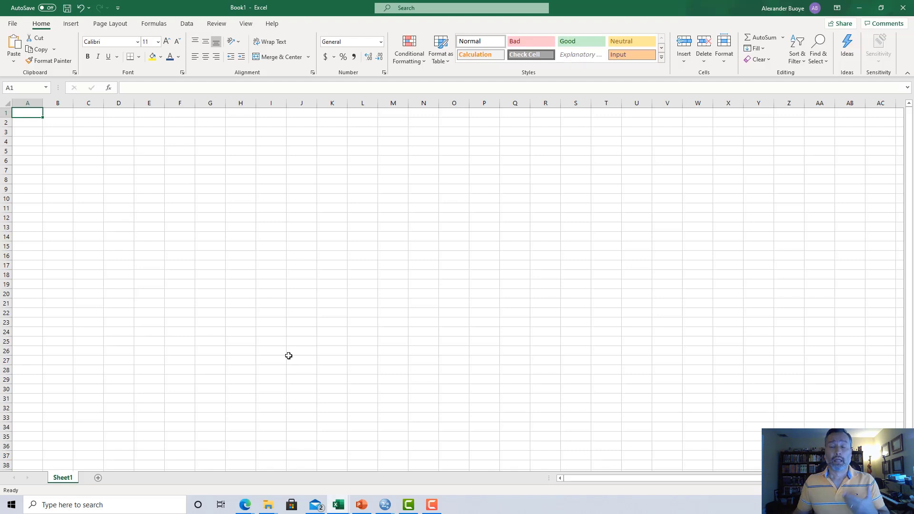
right_click(33, 116)
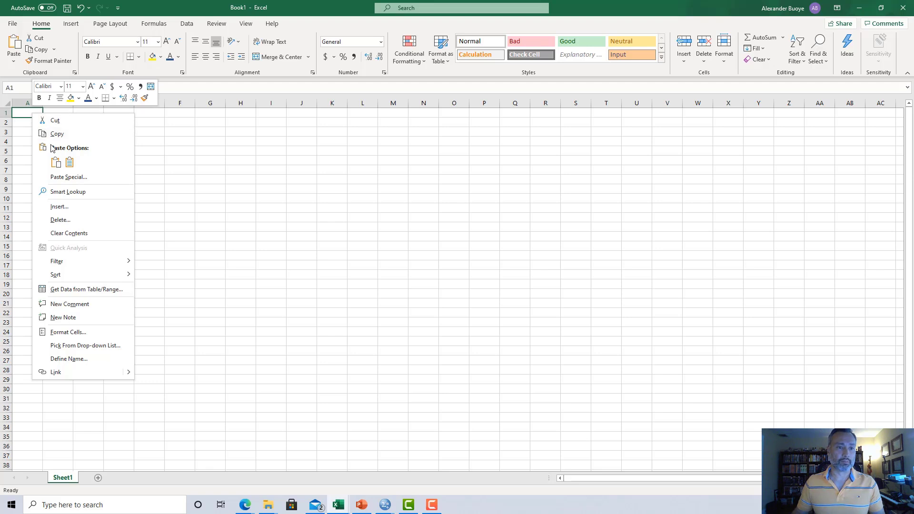
left_click(70, 164)
left_click(70, 164)
left_click(176, 197)
double_click(74, 105)
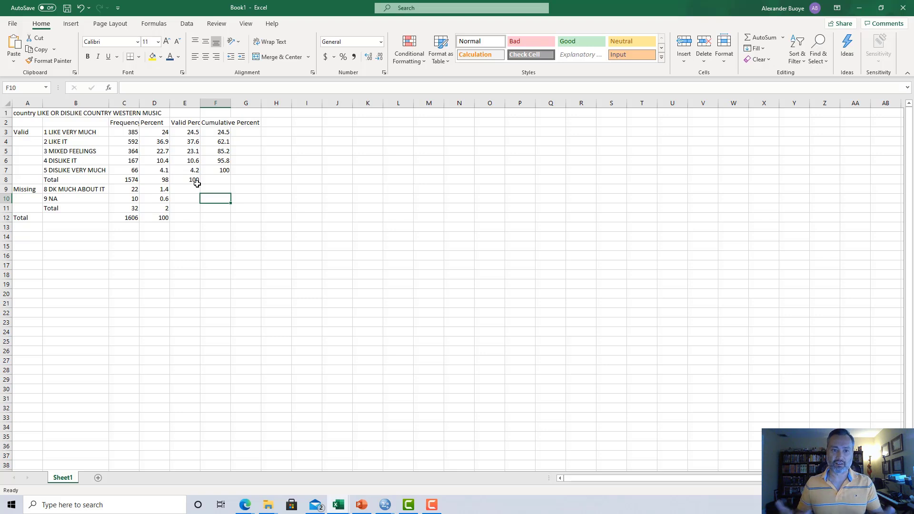
- In cell H4, add the first two valid percents with =E4+E3, and compare it with the cumulative percent in F4
left_click(278, 137)
left_click(278, 142)
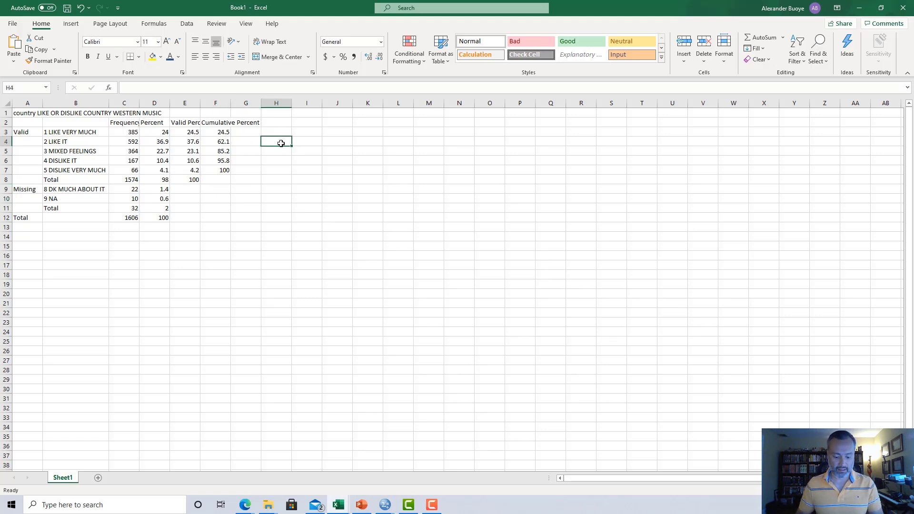
type("=")
key("Left")
key("Left")
key("Left")
type("+")
key("Up")
key("Left")
key("Left")
key("Left")
key("Return")
key("Up")
key("Left")
key("Left")
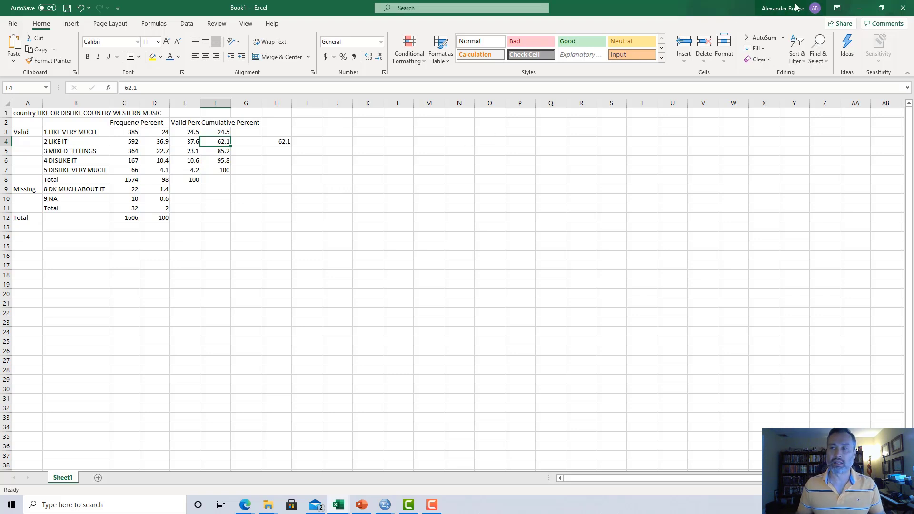
- Return to the SPSS data editor, open the Frequencies analysis and remove country from its variables
left_click(859, 8)
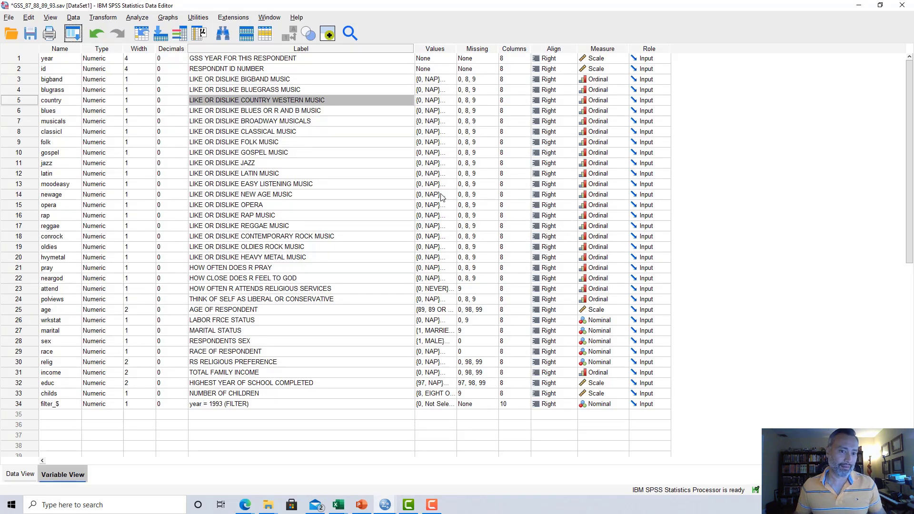
left_click(369, 199)
left_click(369, 203)
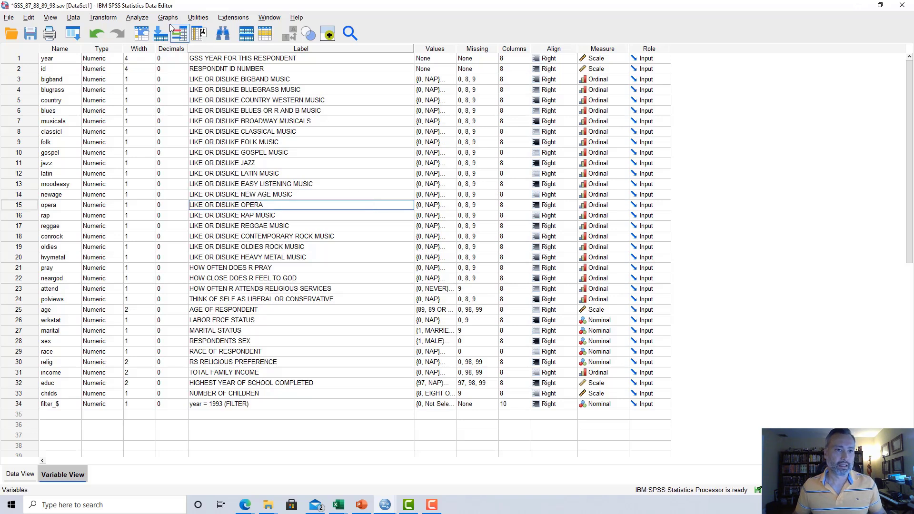
left_click(137, 17)
mouse_move(168, 59)
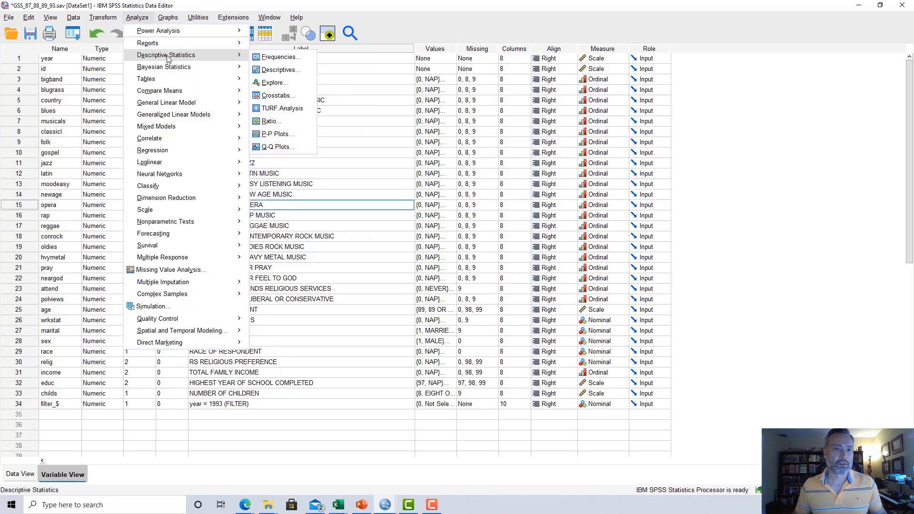
left_click(277, 57)
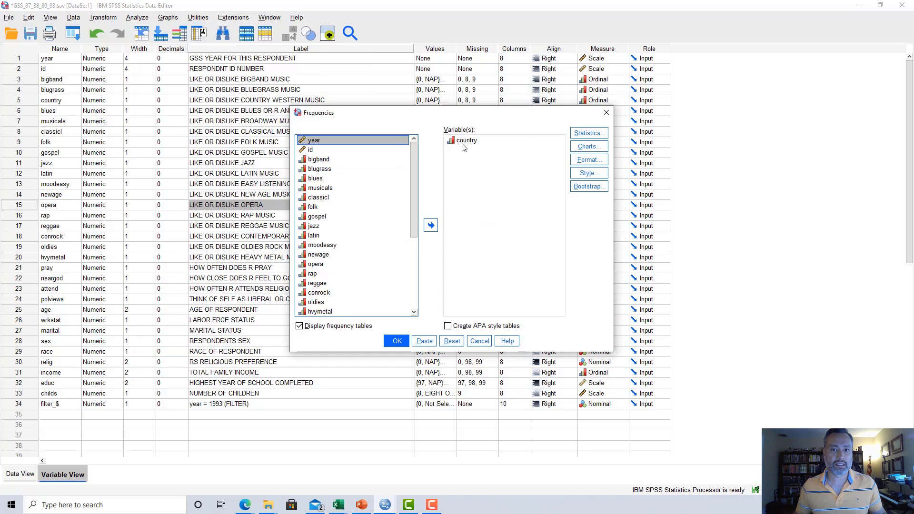
left_click(434, 223)
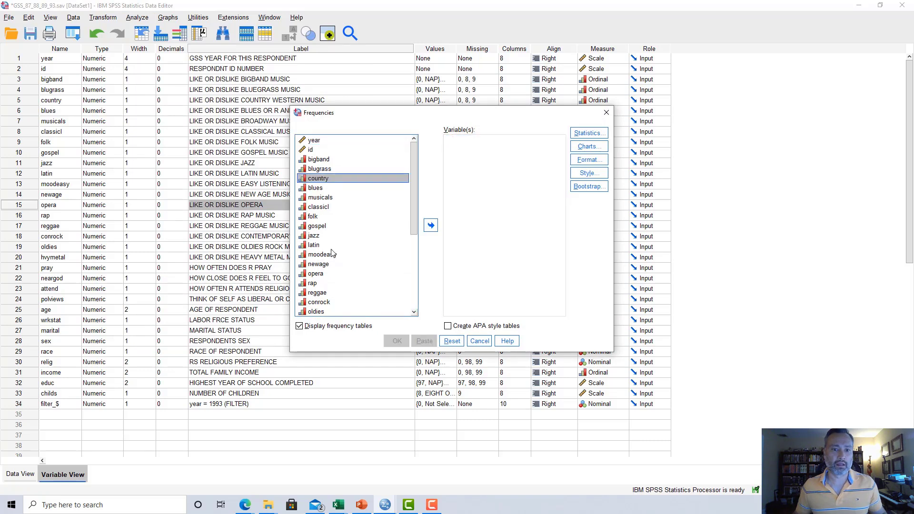
- Run frequencies for the opera and reggae variables, and select the logged command in the output
left_click(316, 275)
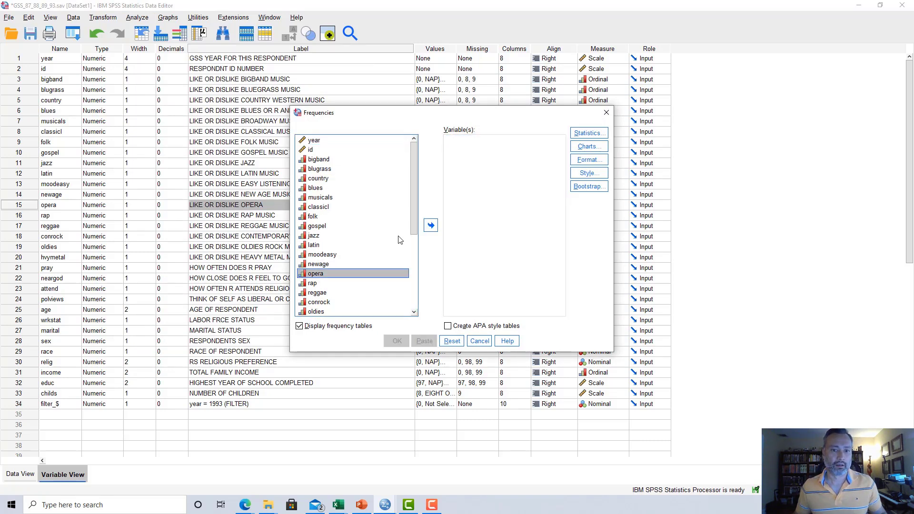
left_click(430, 225)
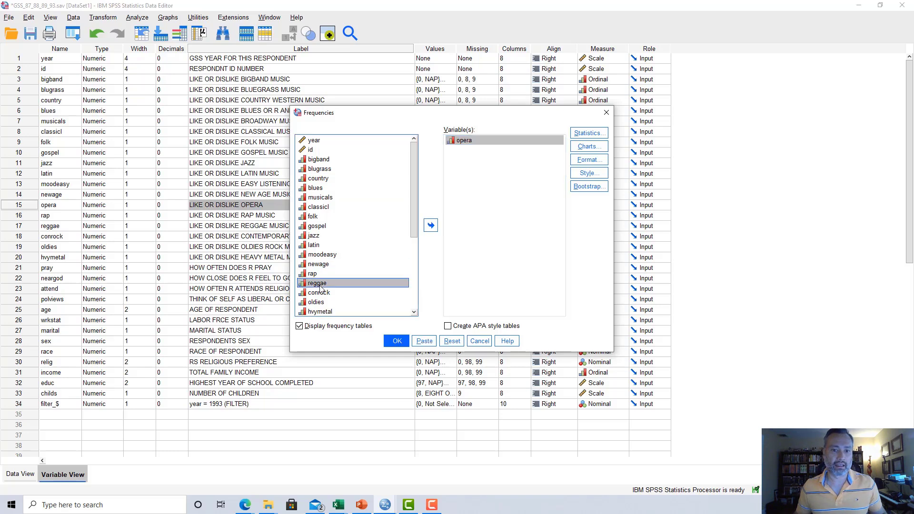
left_click(431, 226)
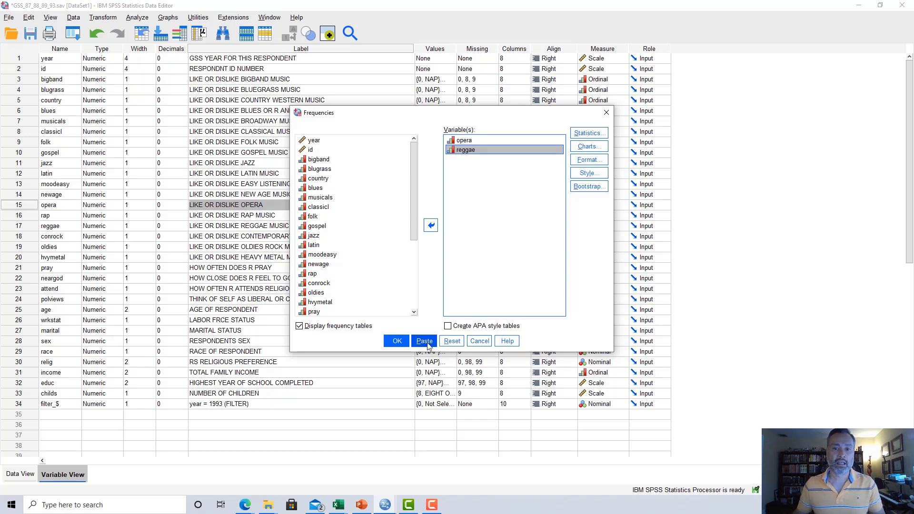
left_click(398, 341)
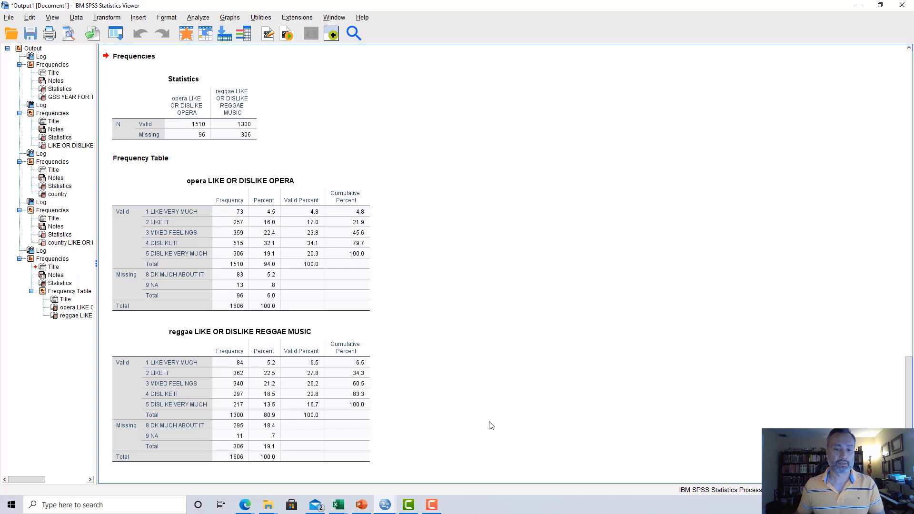
scroll(471, 351, "up", 3)
left_click(184, 120)
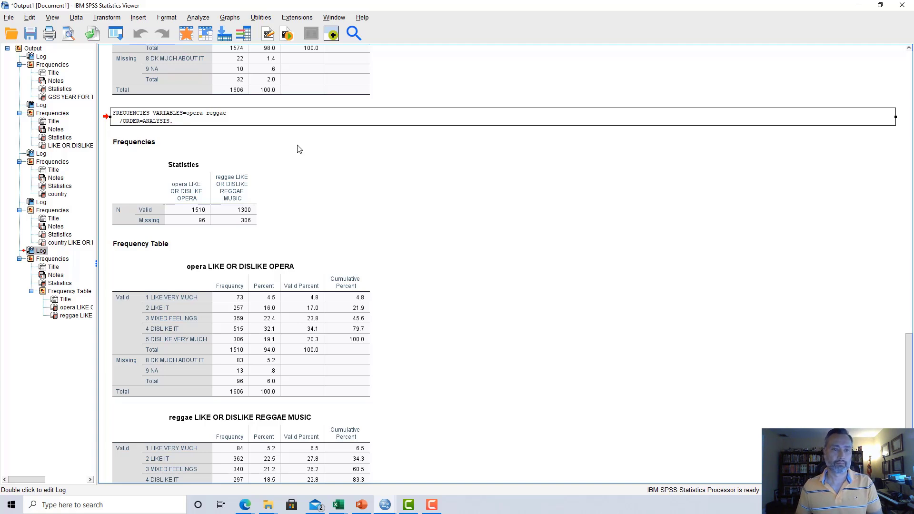
- In the output options, set outline labeling to show both variables and variable values as Labels
left_click(38, 20)
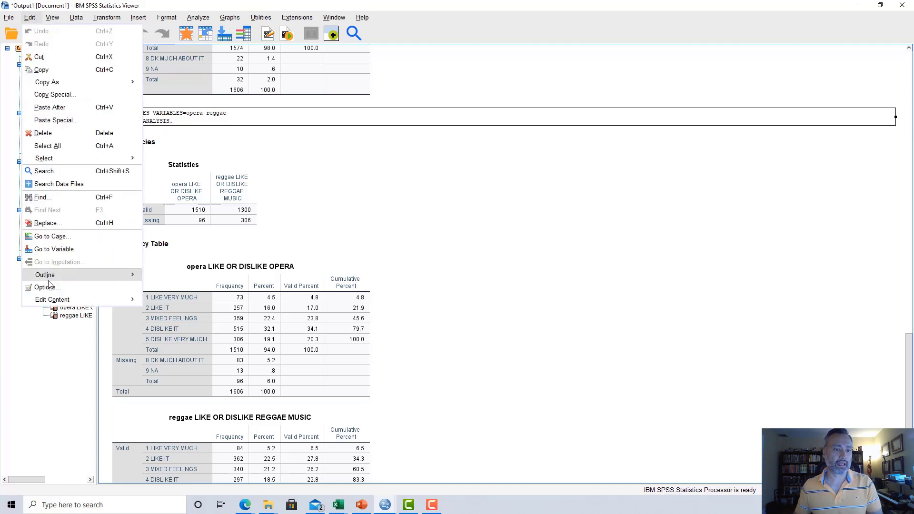
left_click(62, 289)
left_click(298, 153)
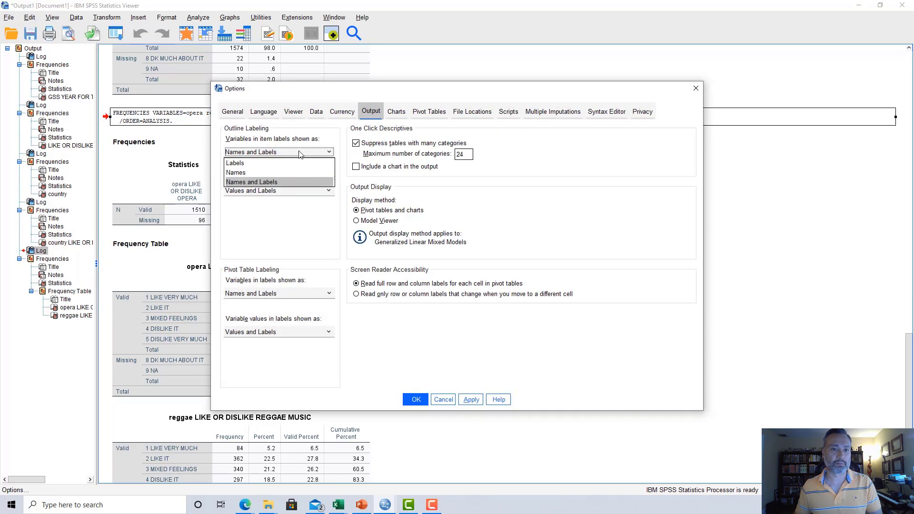
left_click(285, 164)
left_click(285, 191)
left_click(284, 200)
- Set pivot table labeling to show both variables and variable values as Labels, and apply the options
left_click(278, 295)
left_click(276, 313)
left_click(278, 293)
left_click(276, 304)
left_click(272, 335)
left_click(272, 342)
left_click(470, 399)
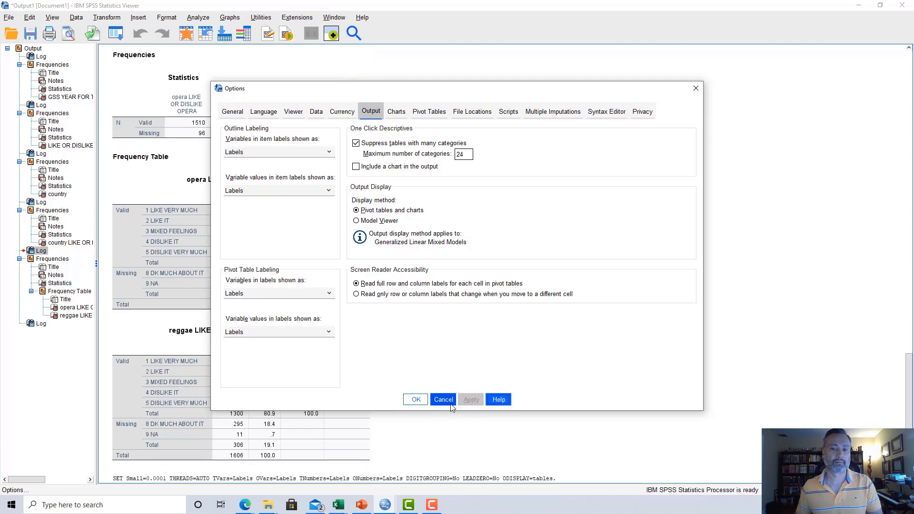
left_click(415, 399)
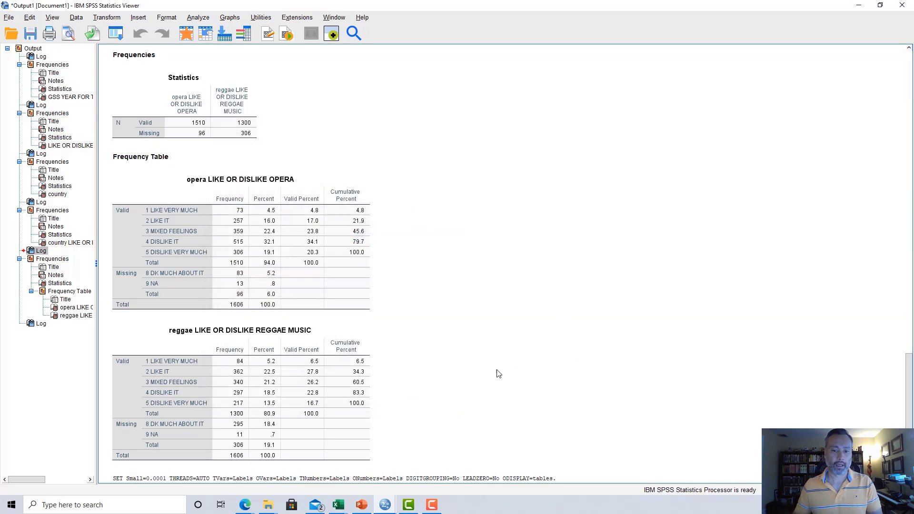